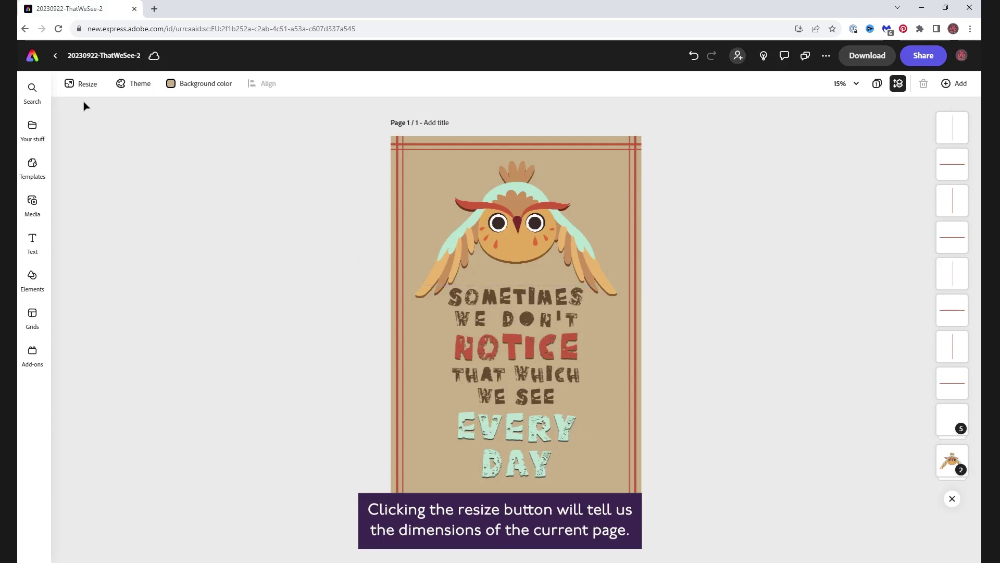
Step: Check the poster's 11 x 17 in size in Resize and review the units, keeping inches
left_click(80, 84)
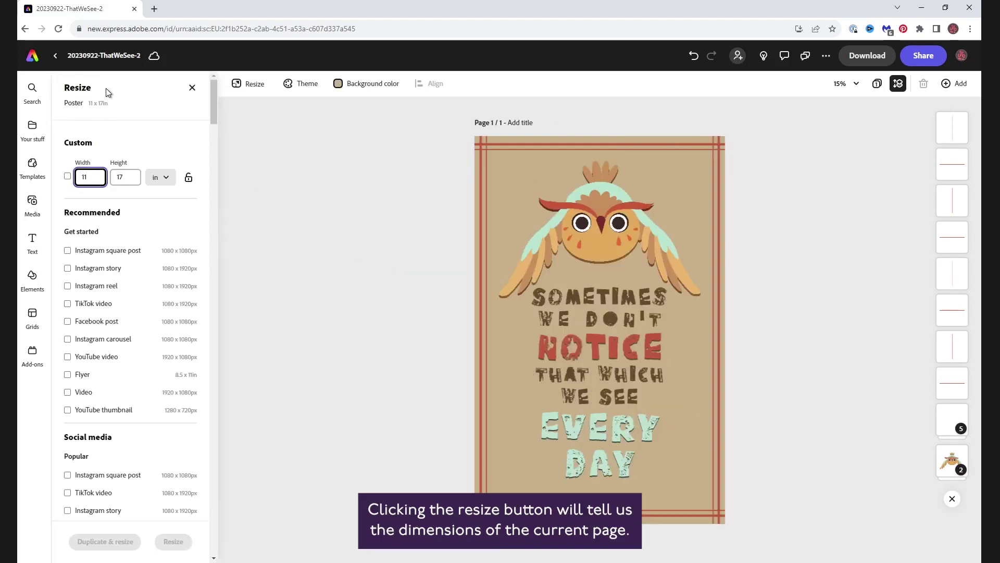
left_click(165, 179)
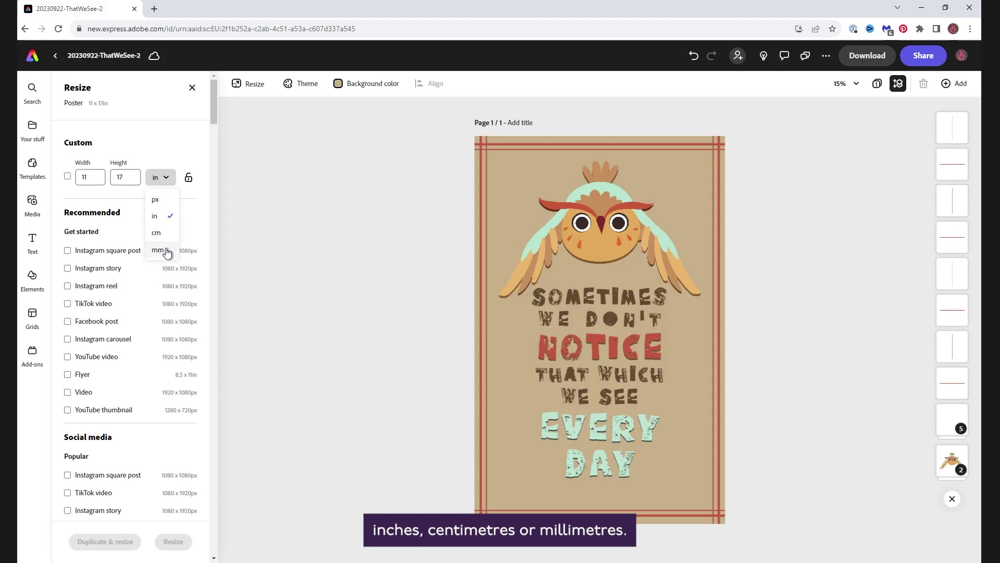
left_click(193, 152)
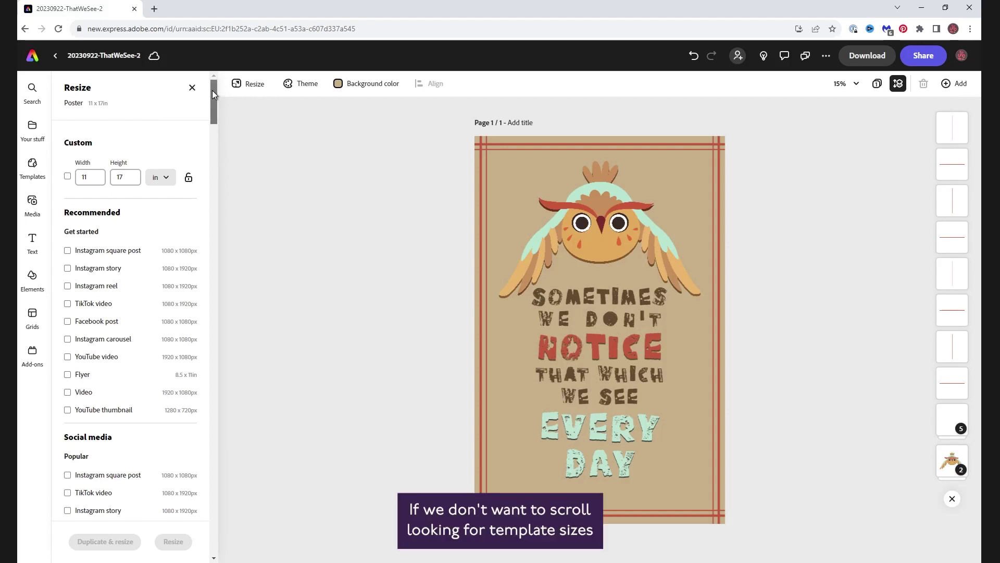
mouse_move(211, 90)
left_mouse_down()
mouse_move(199, 260)
mouse_move(213, 86)
left_mouse_up()
Step: Switch the size units to pixels and enter width 1080 and height 1920
left_click(168, 178)
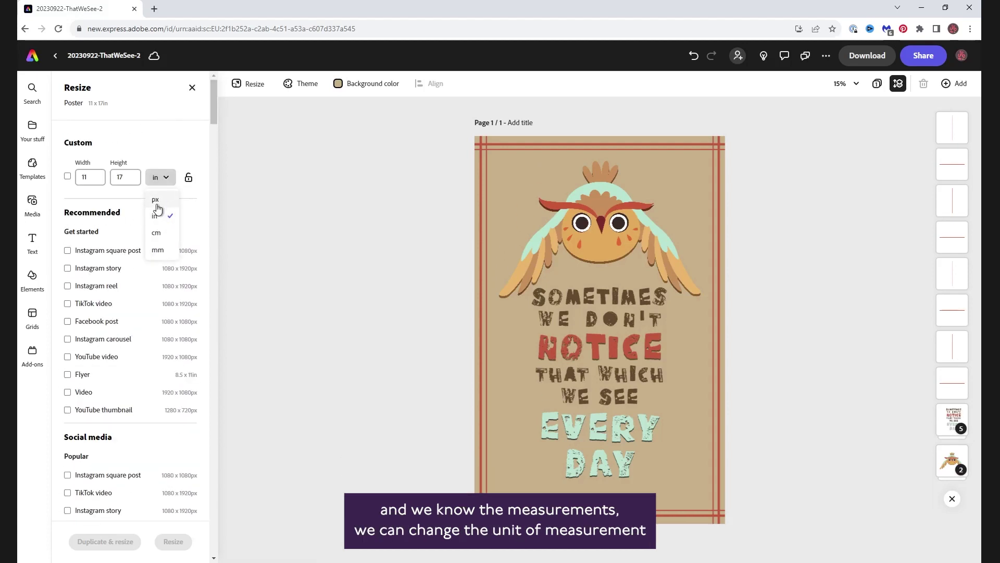
left_click(156, 207)
double_click(82, 176)
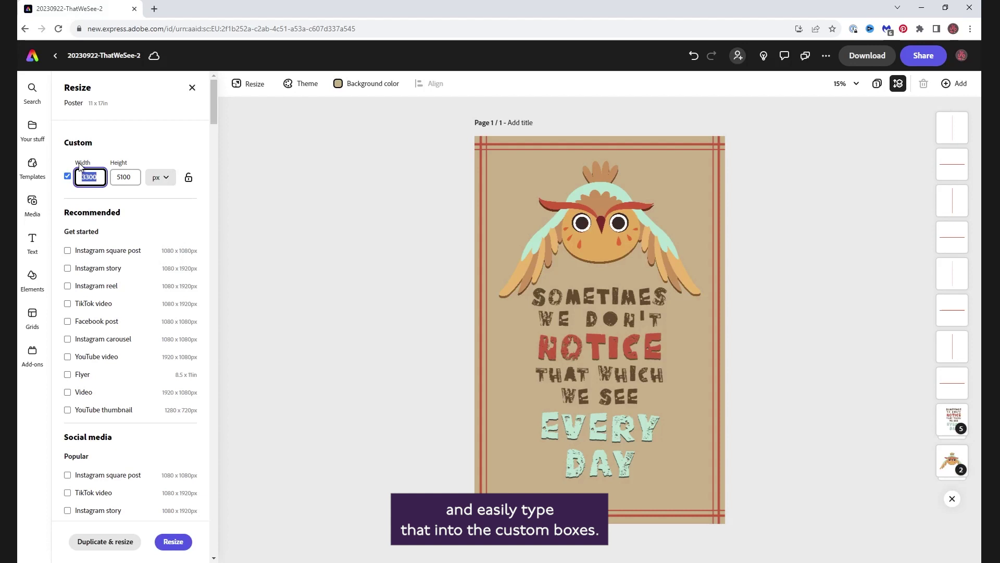
type("1080")
key("Tab")
type("1920")
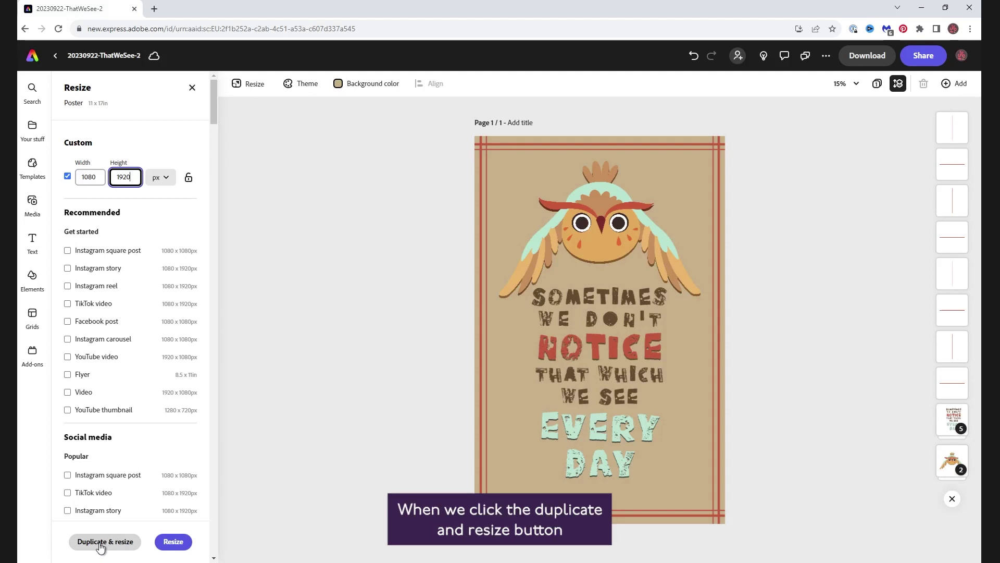
Step: Duplicate the poster at 1080 × 1920 px and open the new page 2 copy
left_click(100, 541)
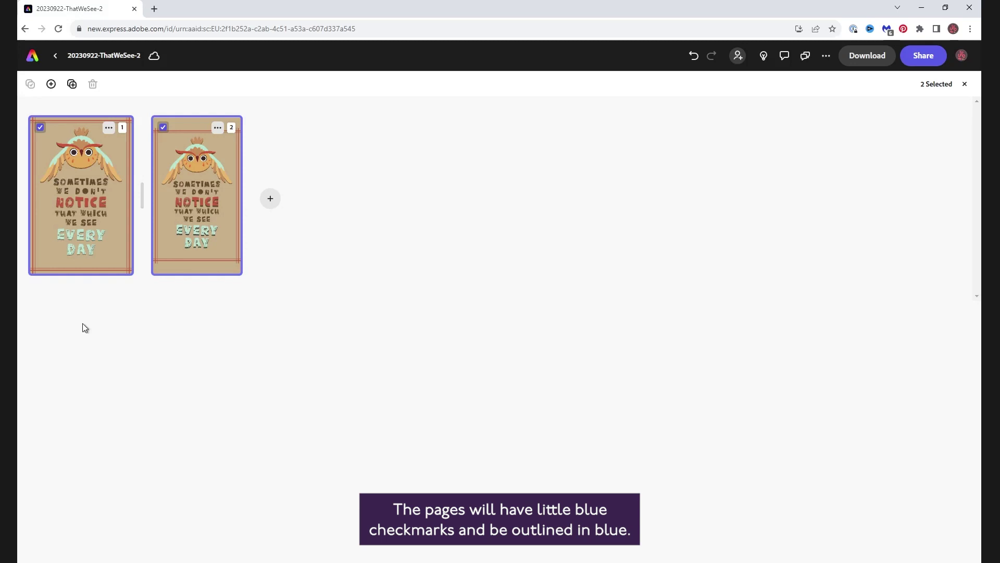
left_click(42, 133)
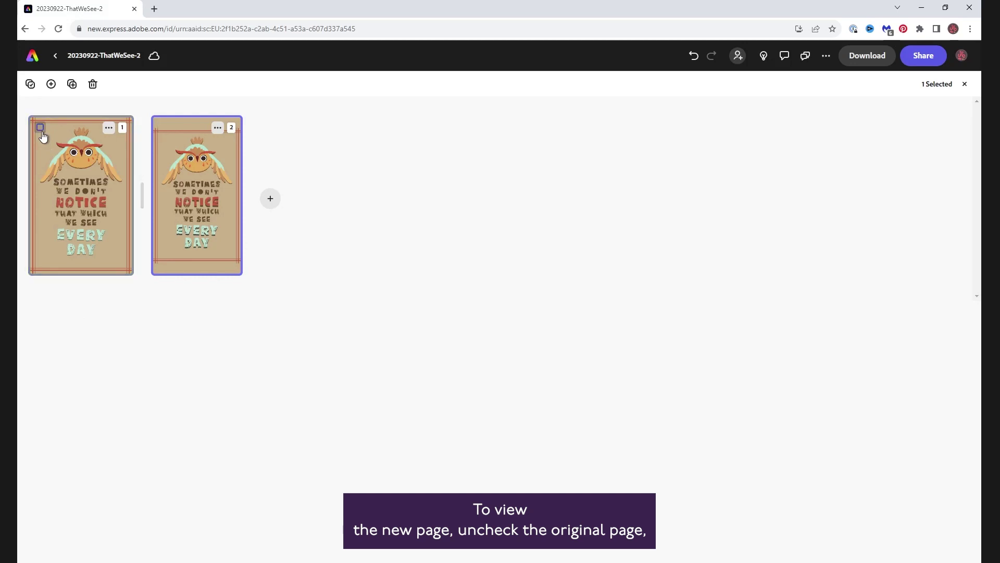
double_click(192, 189)
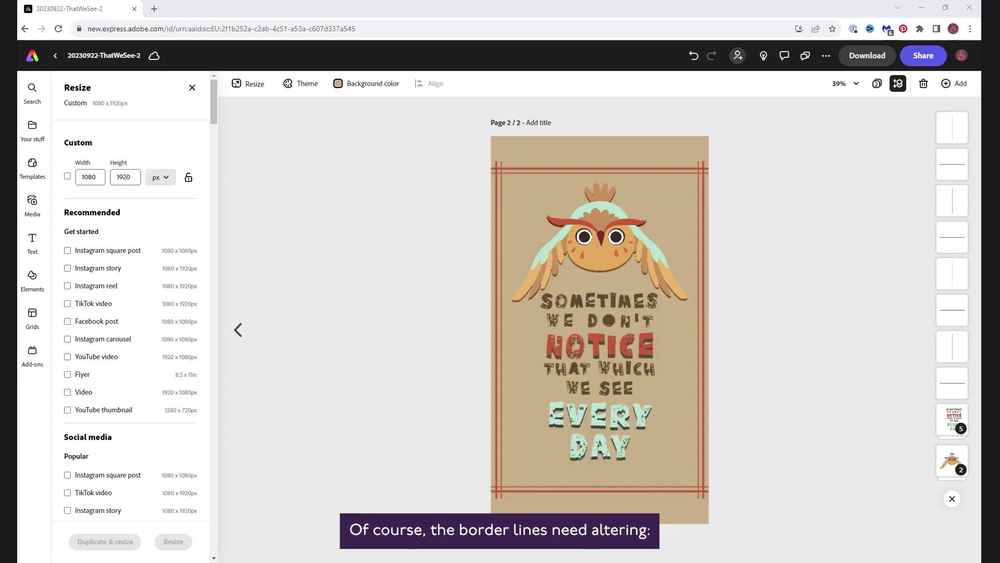
Step: Reposition the border lines and enlarge the owl and quote to fit the taller page
left_click_drag(464, 143, 520, 180)
left_click(482, 329)
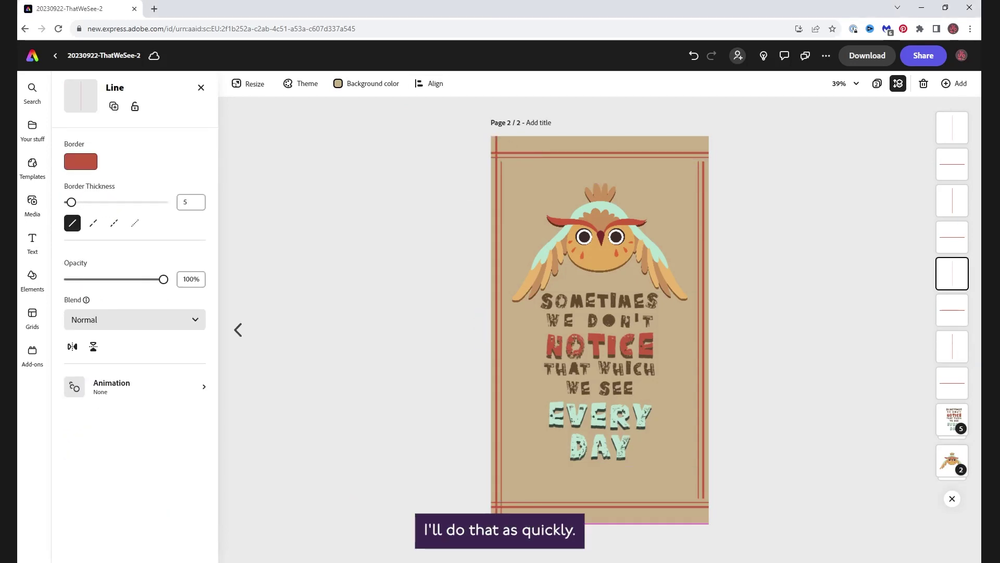
left_click(536, 396)
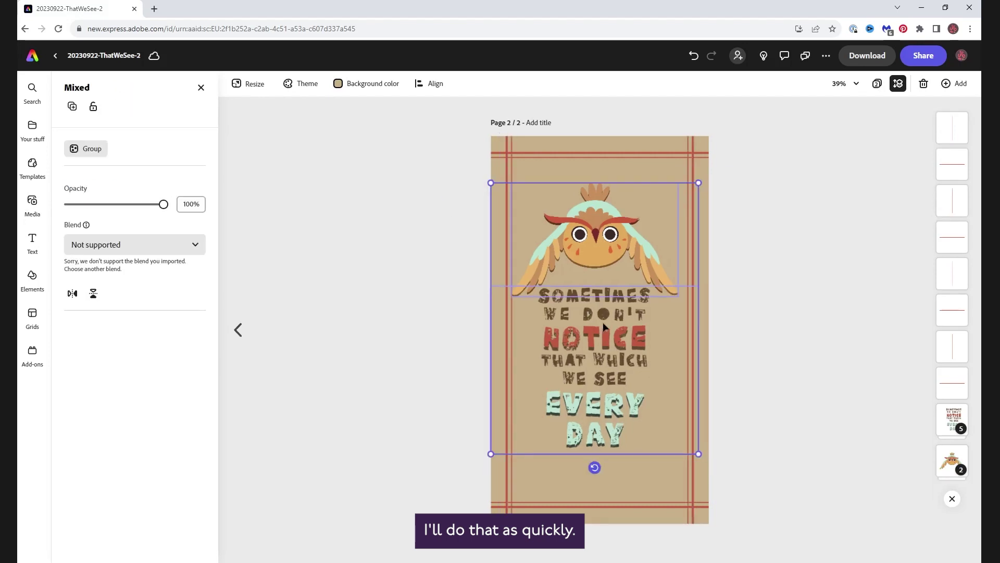
key("Escape")
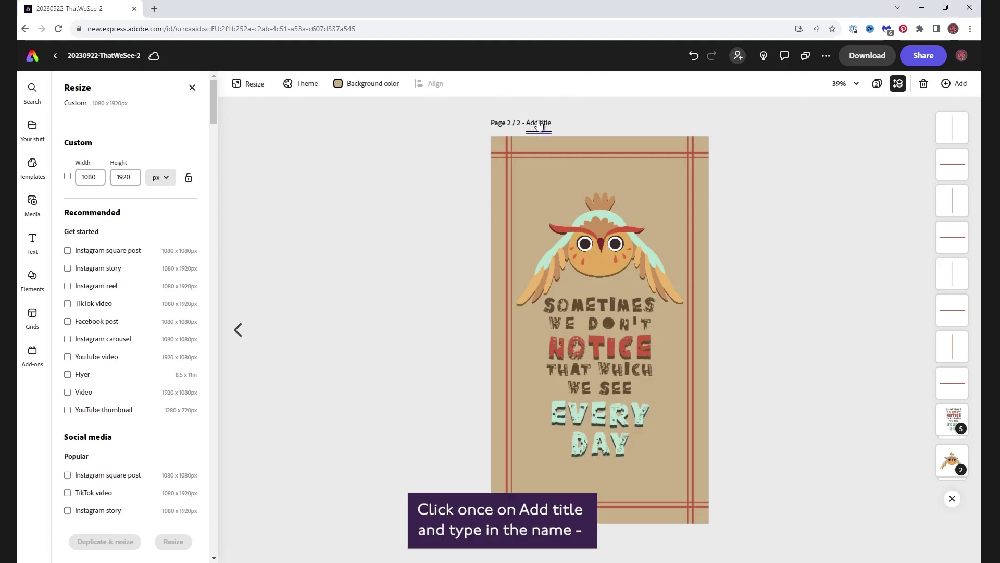
Step: Give page 2 the title 'IGStory' and page 1 the title 'Poster'
type("IGStory")
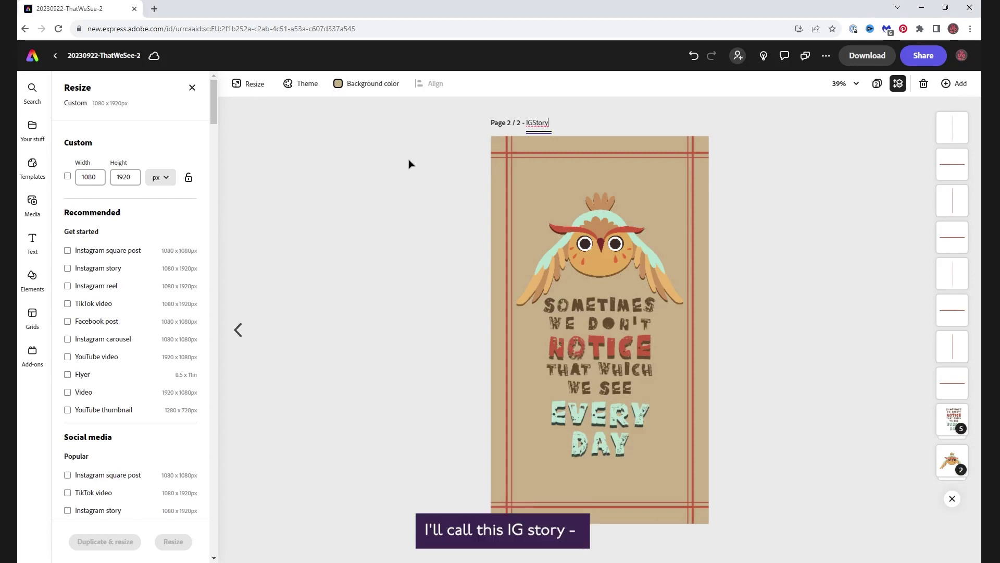
left_click(388, 181)
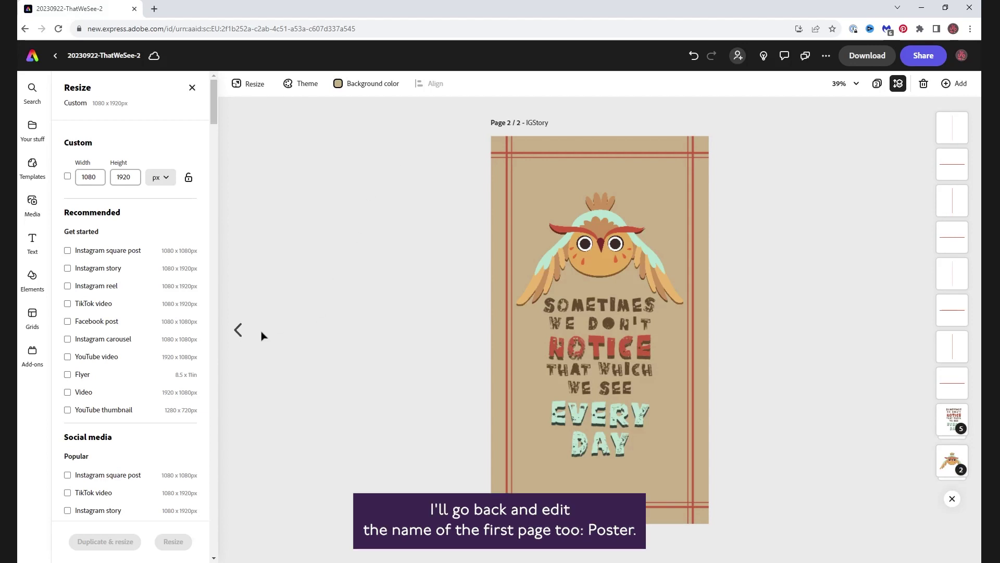
left_click(238, 330)
left_click(520, 124)
type("Poste")
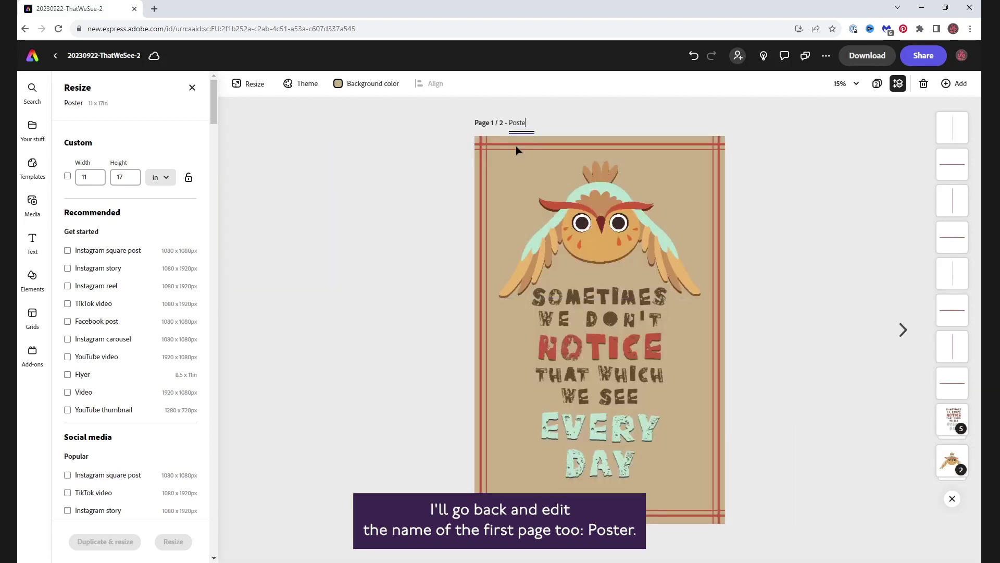
type("r")
left_click(360, 232)
left_click(902, 336)
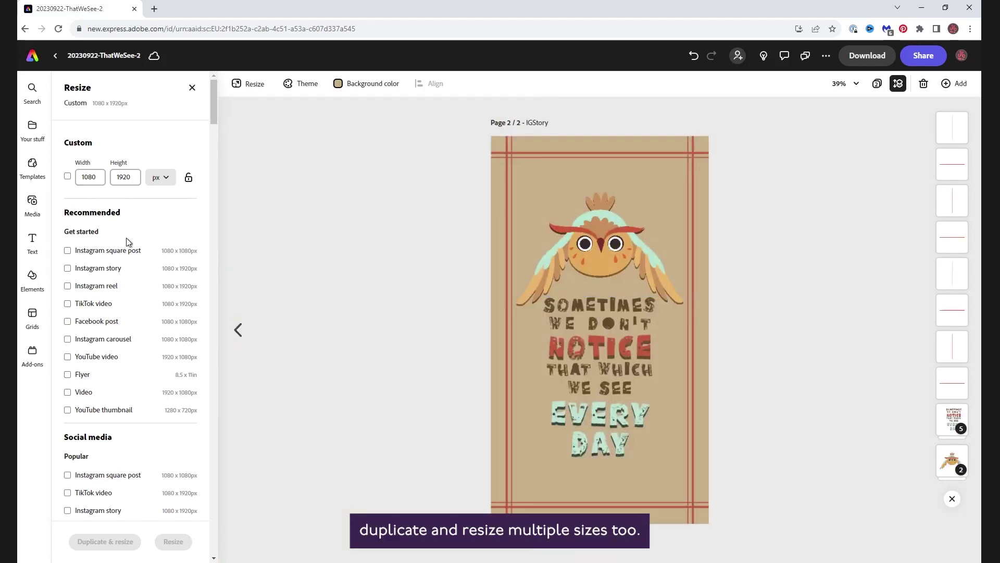
Step: Duplicate the IGStory page into Instagram square post, Pinterest post and Card sizes
left_click(68, 251)
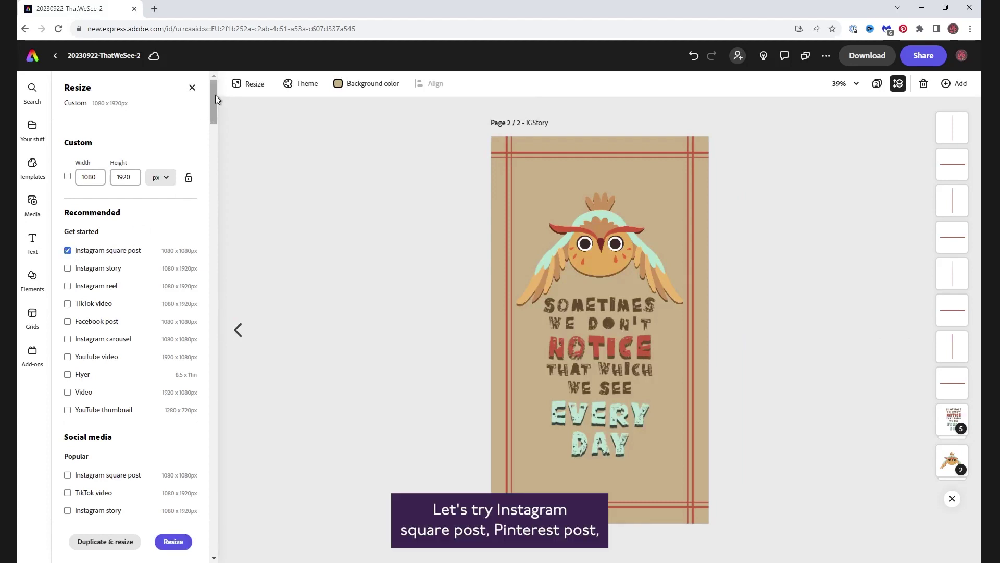
left_click_drag(215, 95, 217, 330)
left_click(140, 177)
left_click(68, 374)
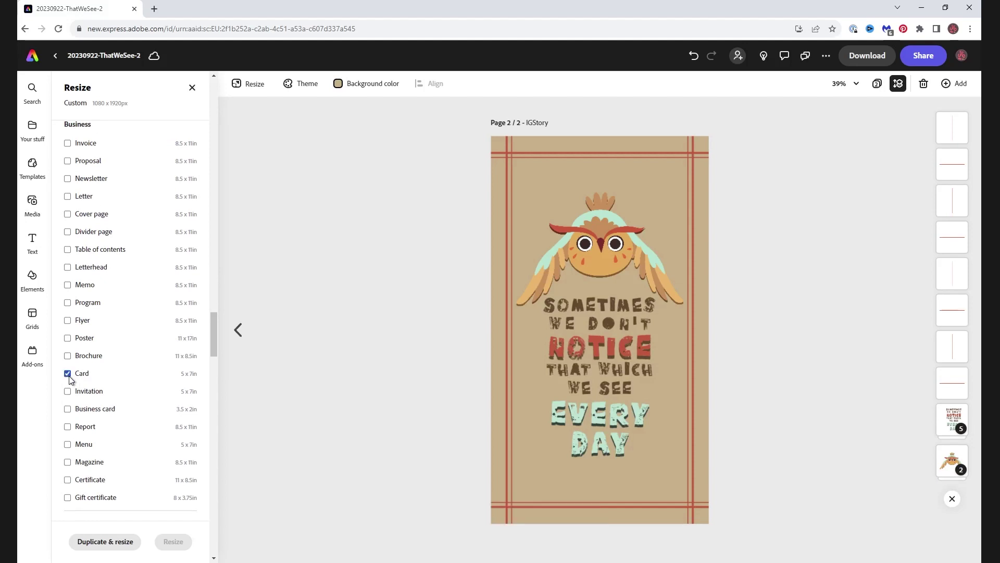
left_click(129, 542)
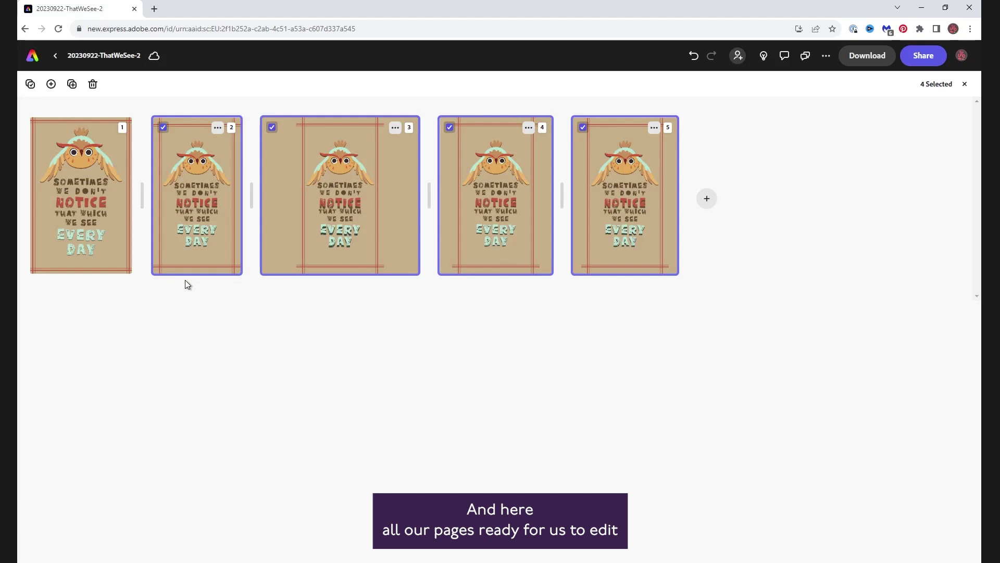
Step: Deselect pages 2–4 in the page grid and open page 3, the 1080 × 1080 px copy
left_click(271, 127)
left_click(163, 127)
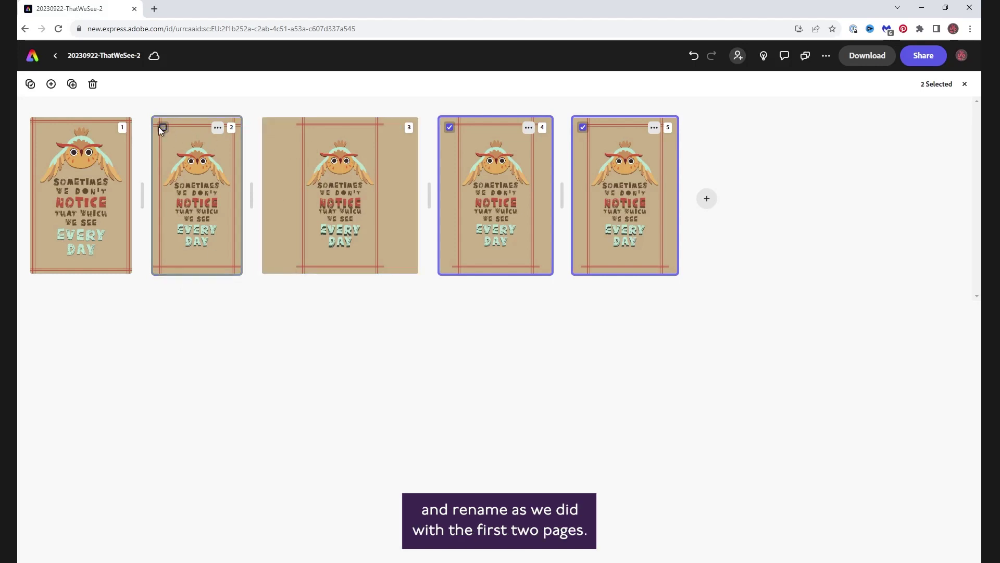
left_click(450, 127)
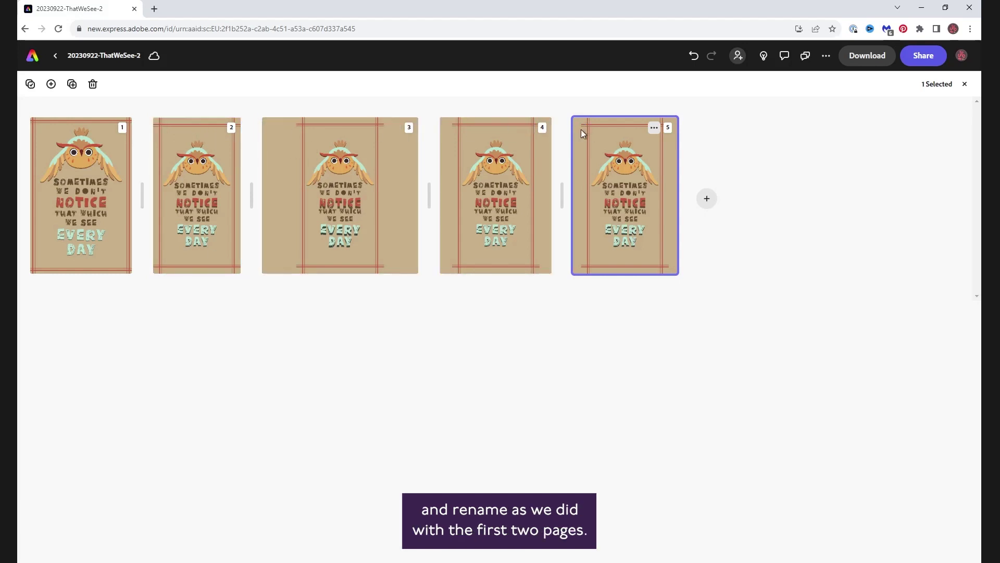
left_click(348, 174)
double_click(348, 174)
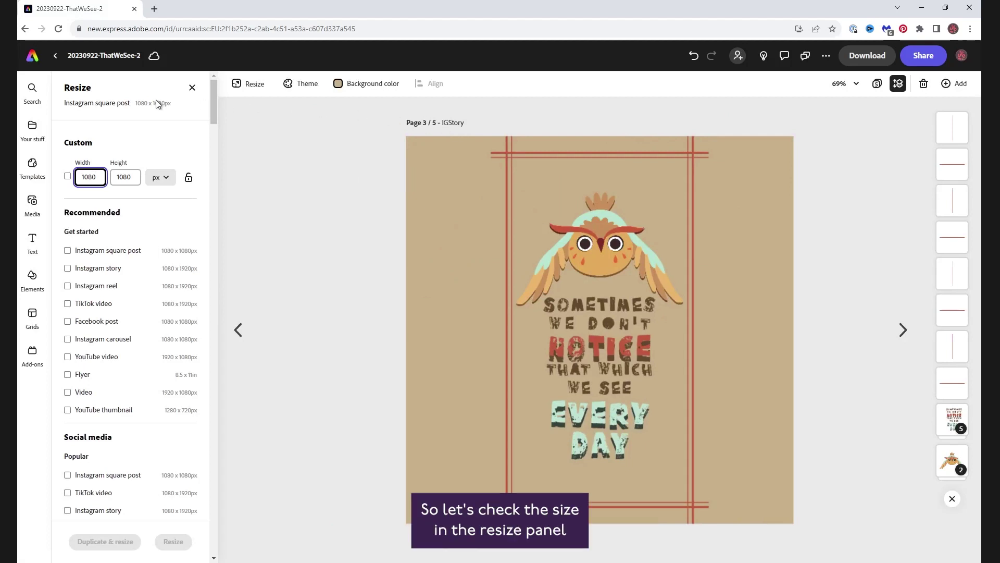
Step: Rename page 3's title from IGStory to 'IGSquare'
left_click(458, 124)
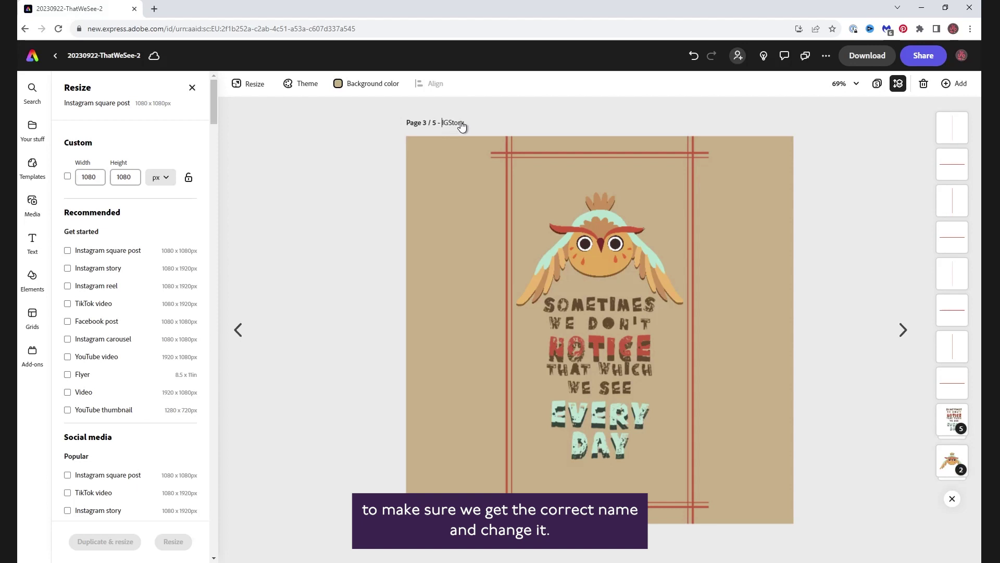
key("ctrl+a")
type("IGSquare")
key("Return")
Step: Rename page 4, the 5 × 7 in card copy, to 'Card'
left_click(903, 329)
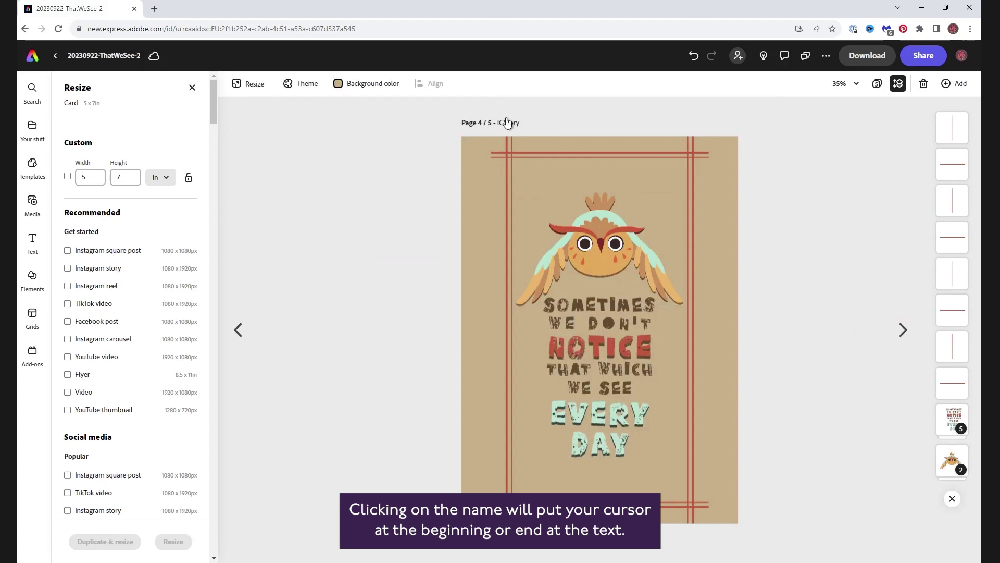
left_click(509, 124)
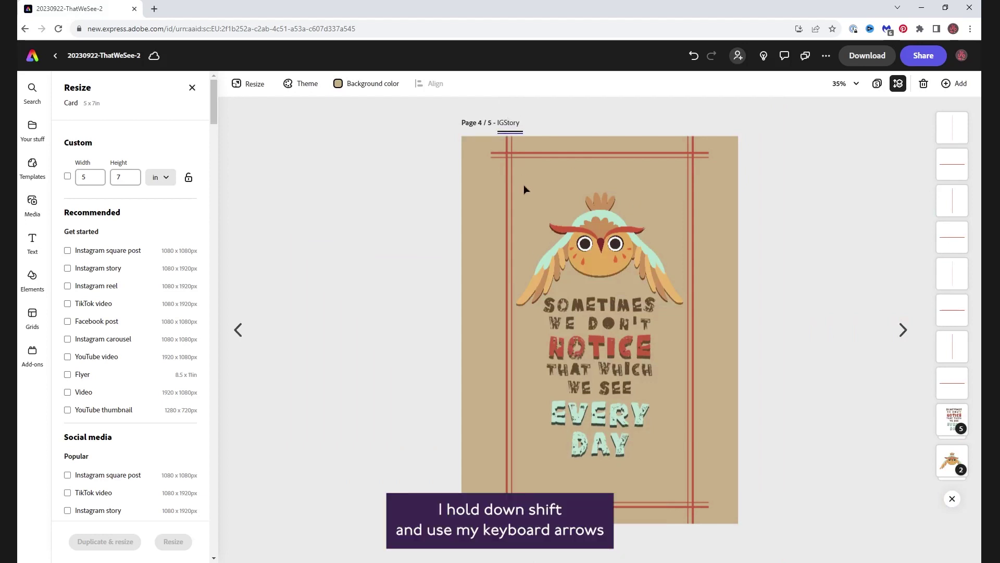
key("ctrl+a")
type("Card")
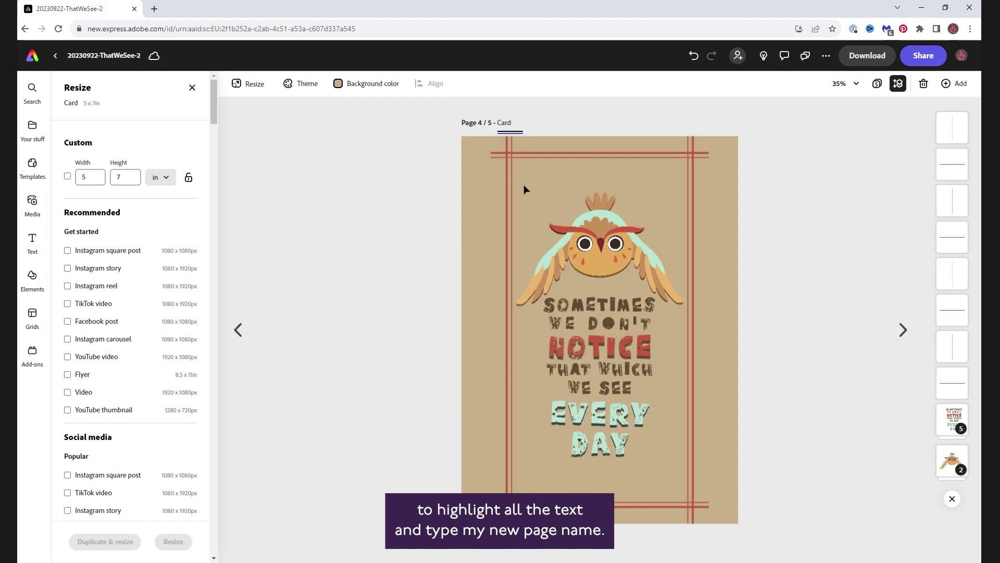
key("Return")
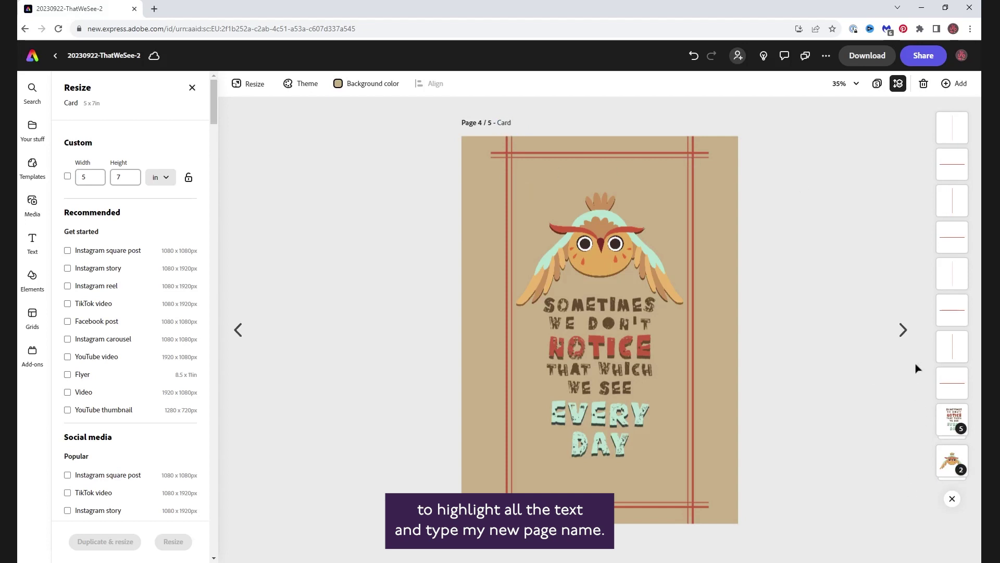